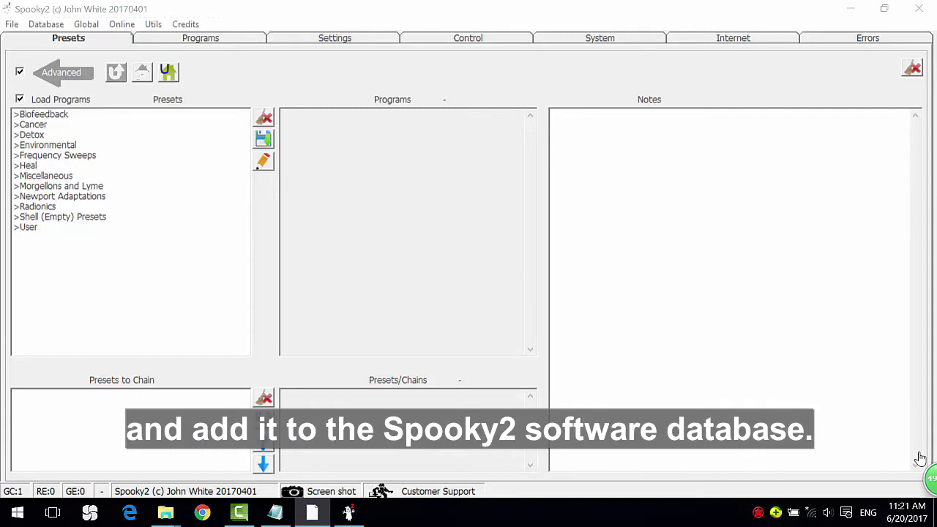
# - Create a new custom program and name it Backache
pyautogui.click(11, 24)
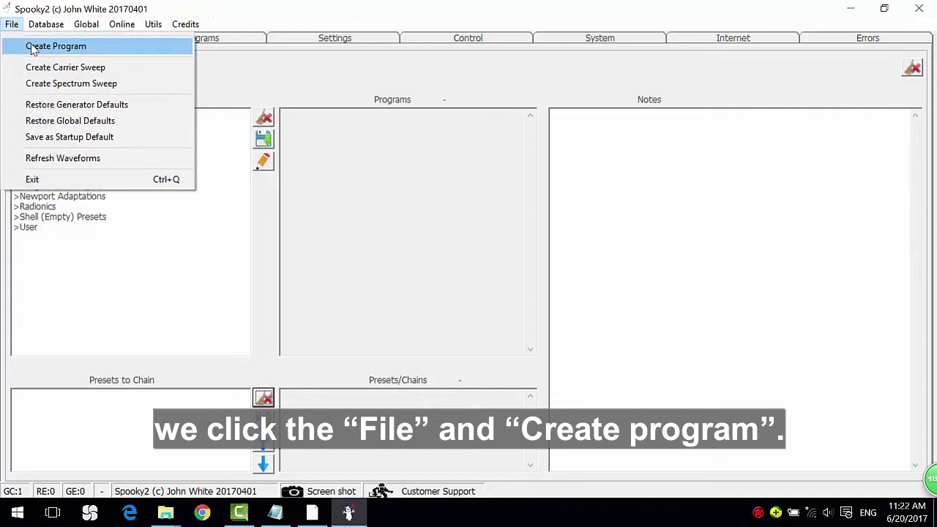
pyautogui.click(32, 48)
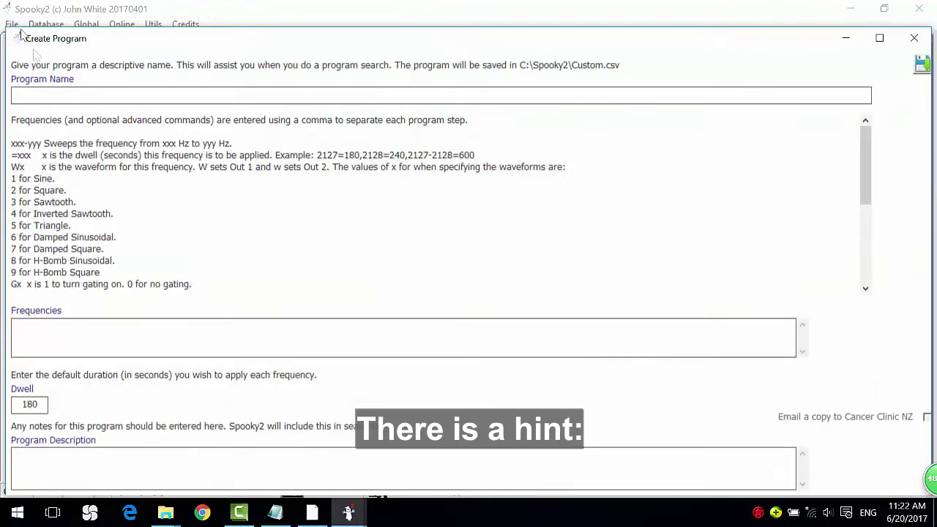
pyautogui.click(32, 92)
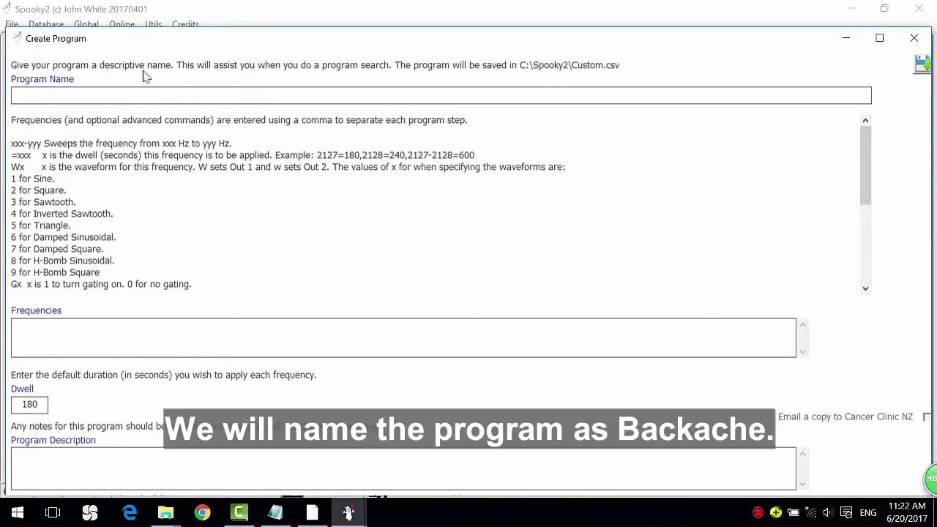
pyautogui.write('Backache')
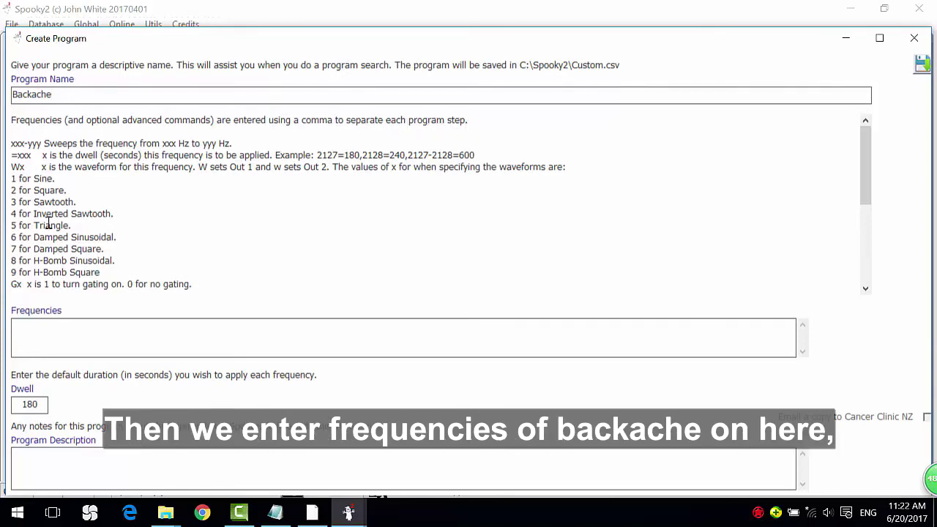
# - Enter the program's frequencies as 727,787,880,10000
pyautogui.write('72')
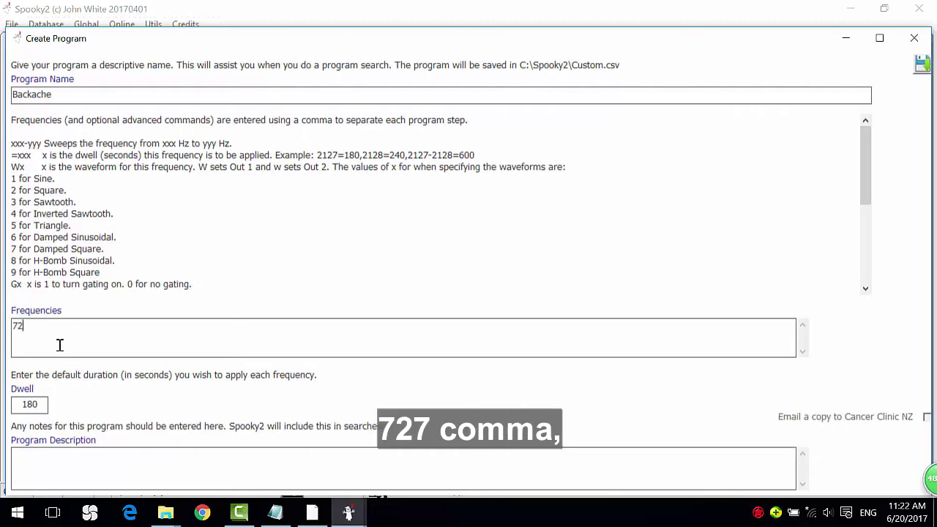
pyautogui.write('7,')
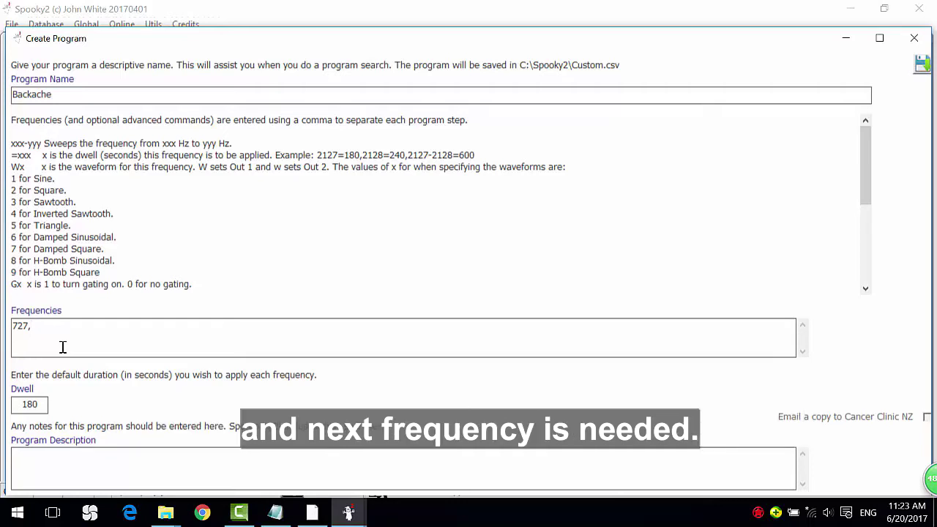
pyautogui.write('787,')
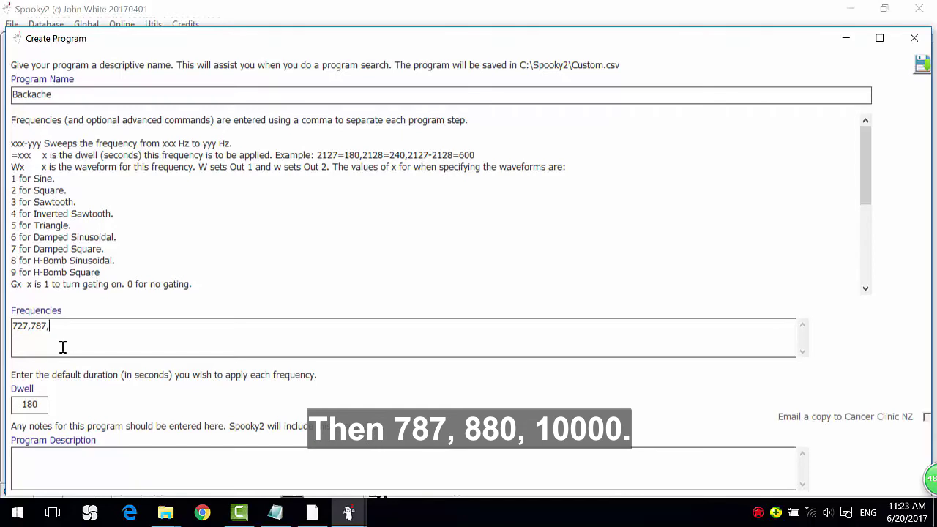
pyautogui.write('880,10000')
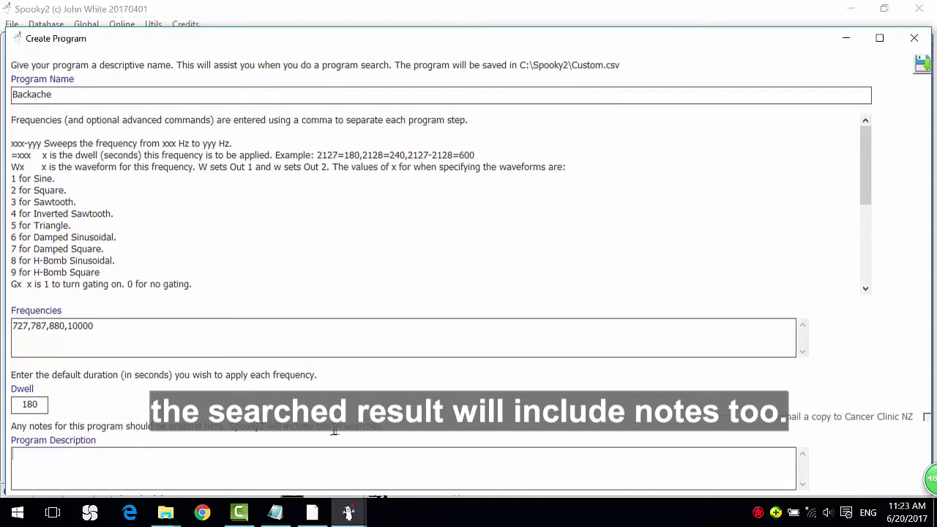
# - Enter "Backache from Internet" as the program description, and save and exit the program
pyautogui.write('Backache from Internet')
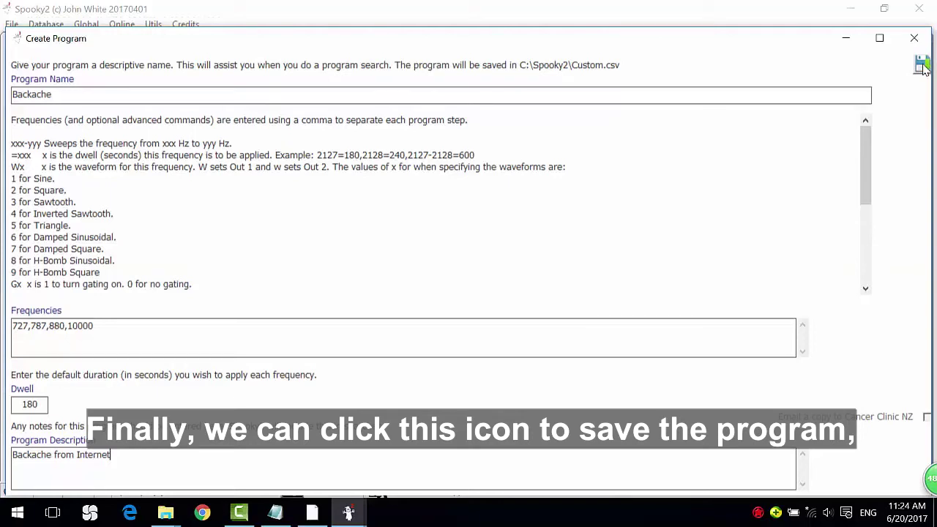
pyautogui.click(921, 65)
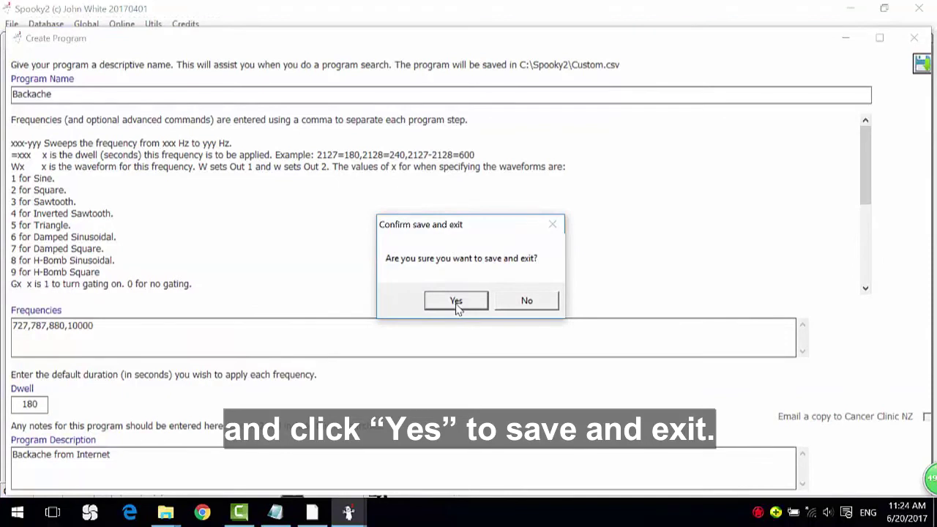
pyautogui.click(456, 302)
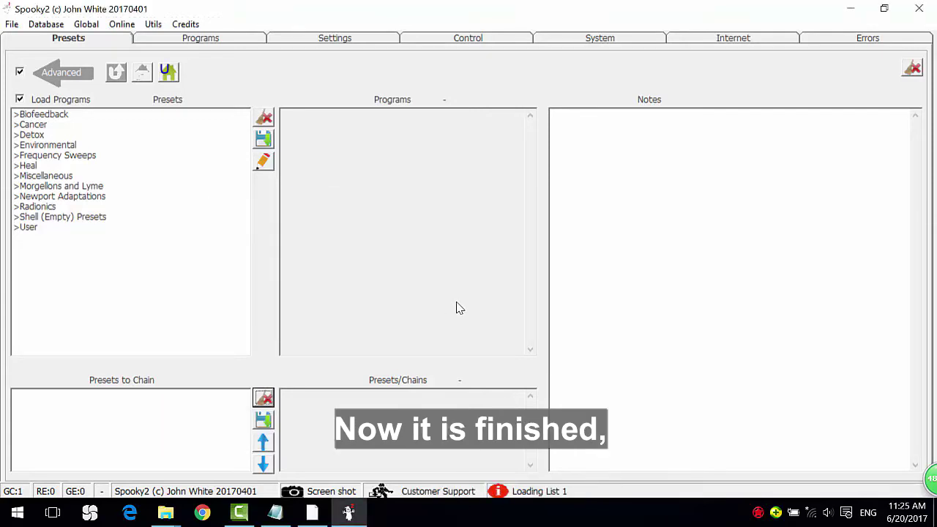
# - Limit the program list to the CUST database only and select the Backache program
pyautogui.click(229, 42)
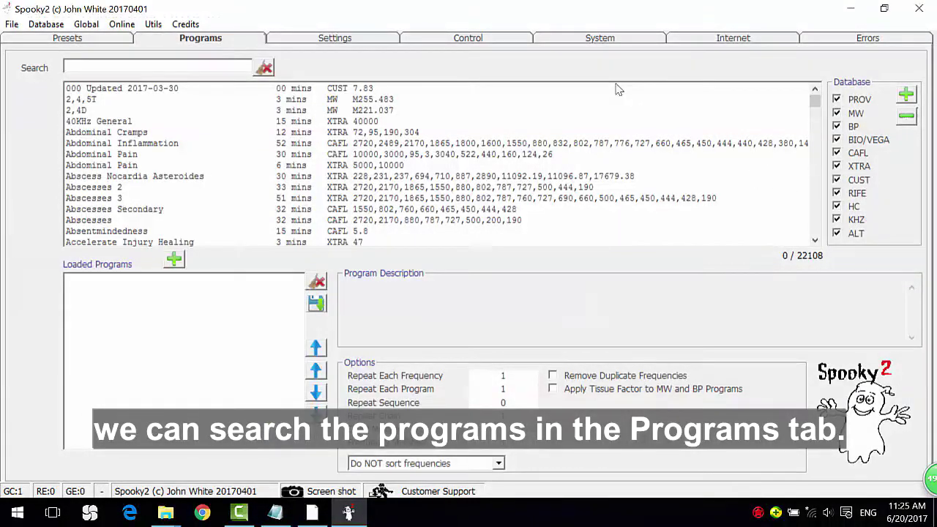
pyautogui.click(912, 121)
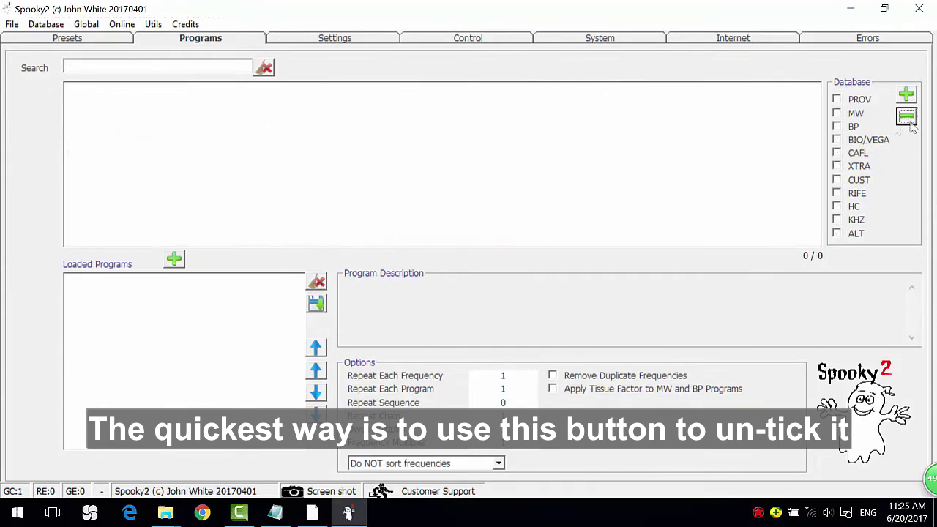
pyautogui.click(836, 180)
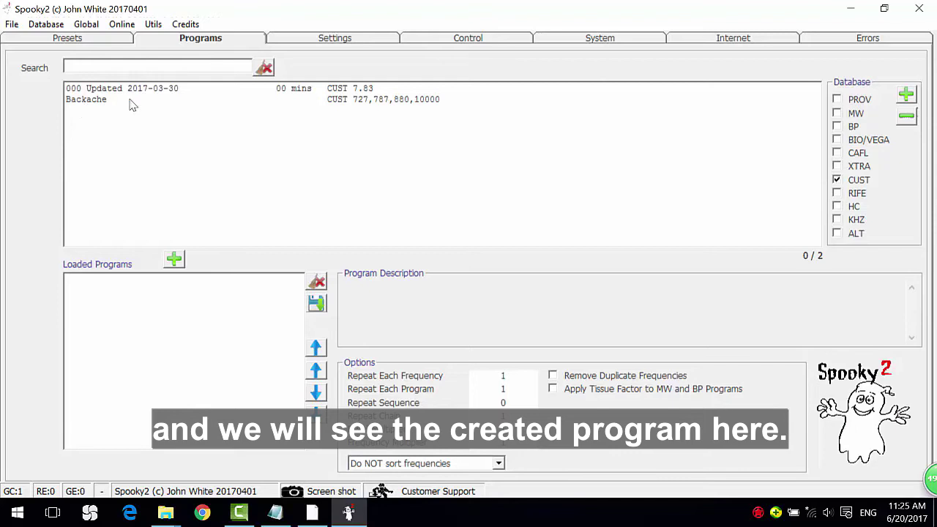
pyautogui.click(396, 100)
# - Load the Healing (R) - JW shell preset from Shell (Empty) Presets\Remote and add the Backache program to the loaded programs
pyautogui.click(24, 37)
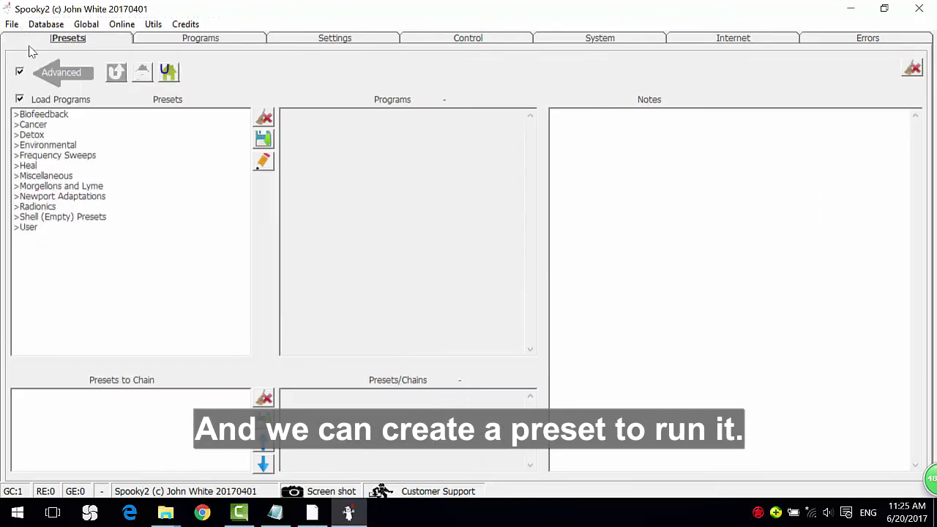
pyautogui.doubleClick(97, 218)
pyautogui.doubleClick(29, 144)
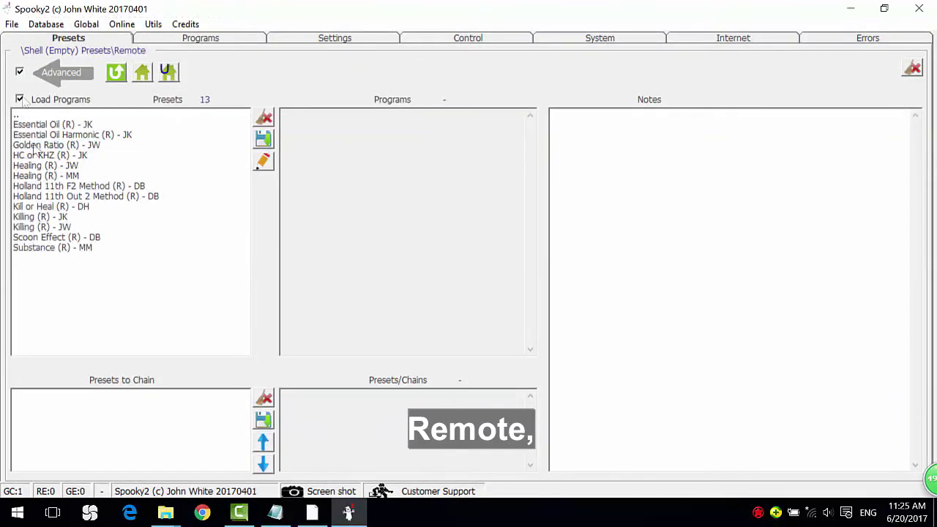
pyautogui.click(71, 174)
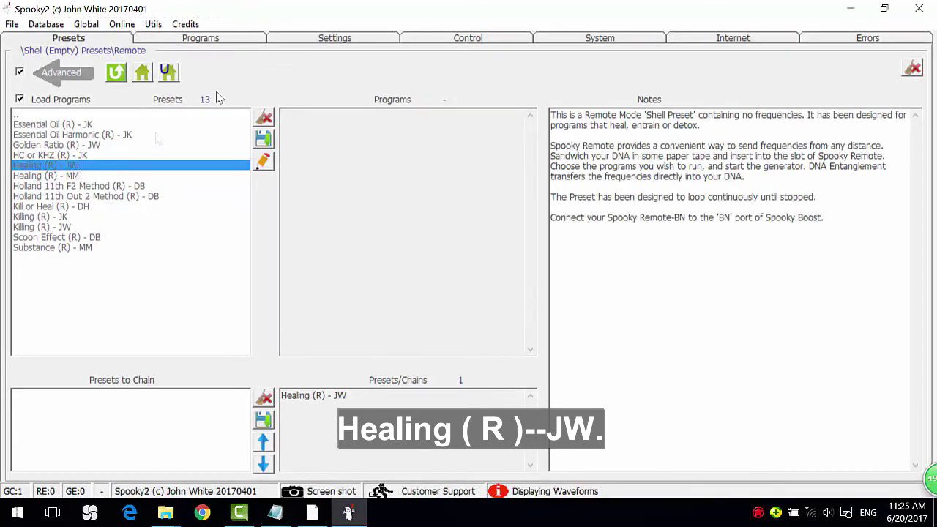
pyautogui.click(236, 41)
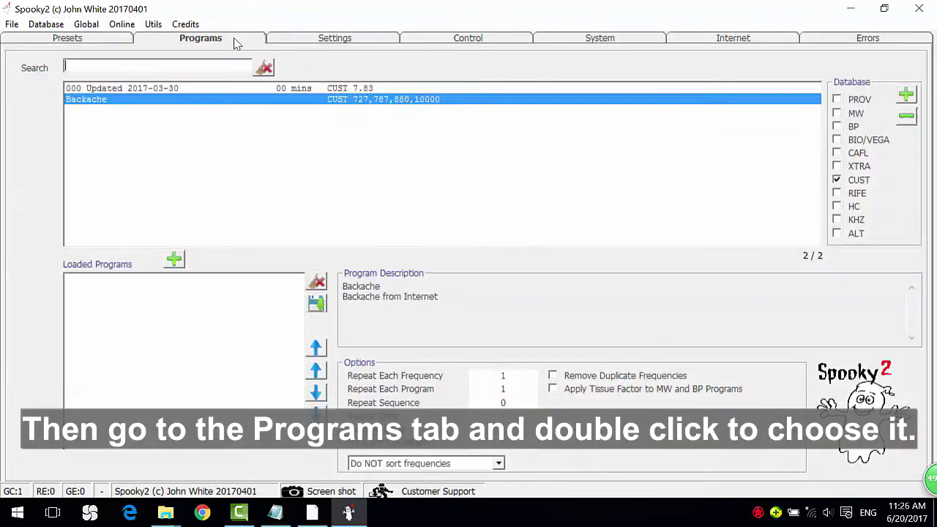
pyautogui.doubleClick(153, 103)
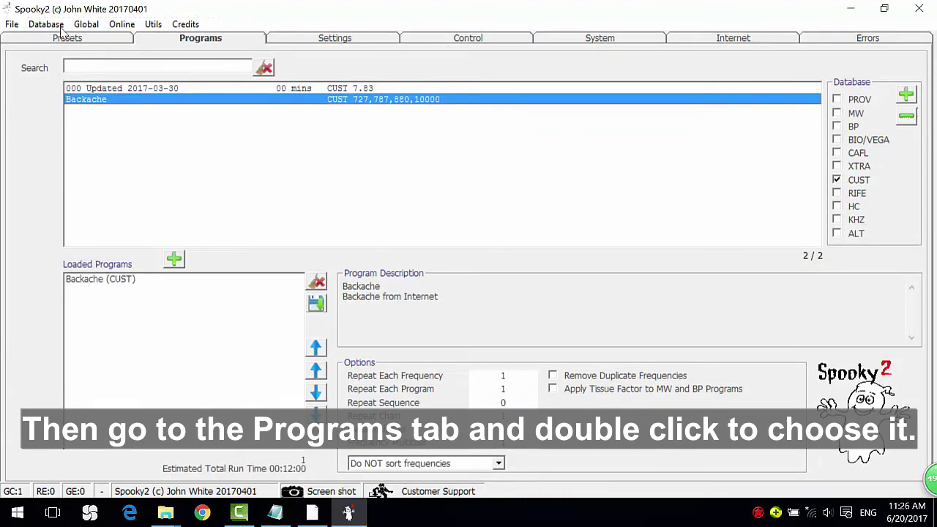
# - Save the preset in the User\Remote folder, naming it Backache followed by the person's name and 170620
pyautogui.click(67, 37)
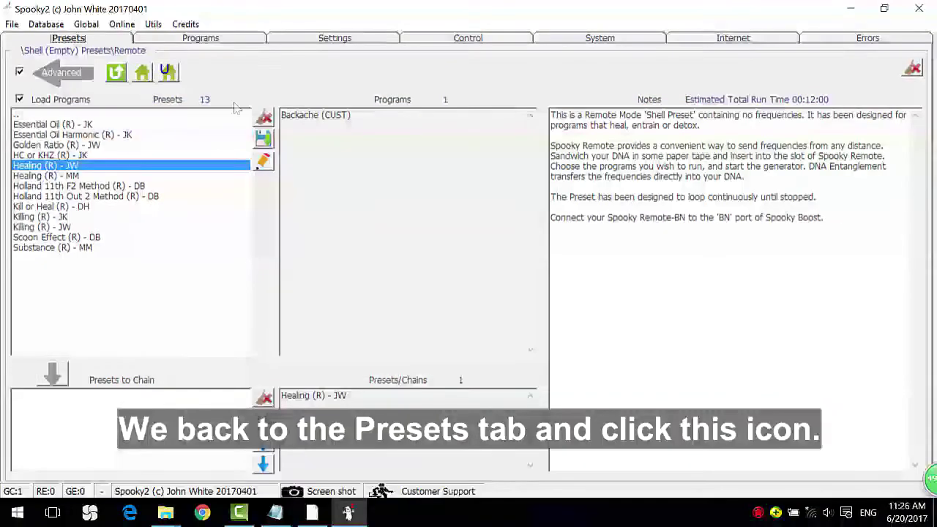
pyautogui.click(264, 139)
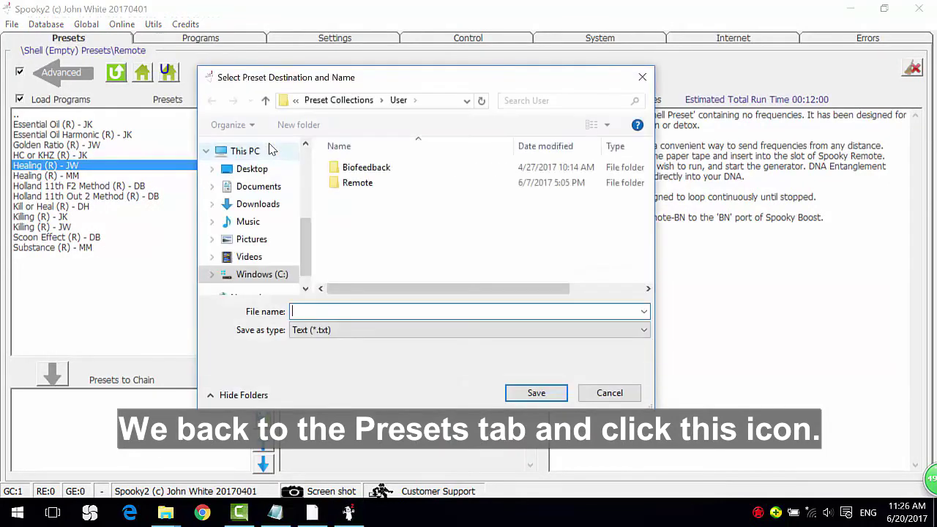
pyautogui.press('Return')
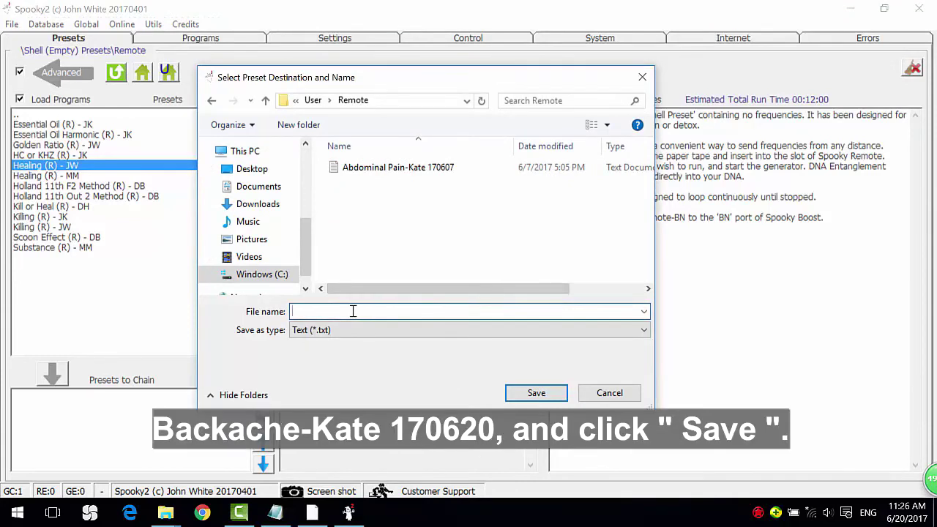
pyautogui.write('Backache-Kate 170620')
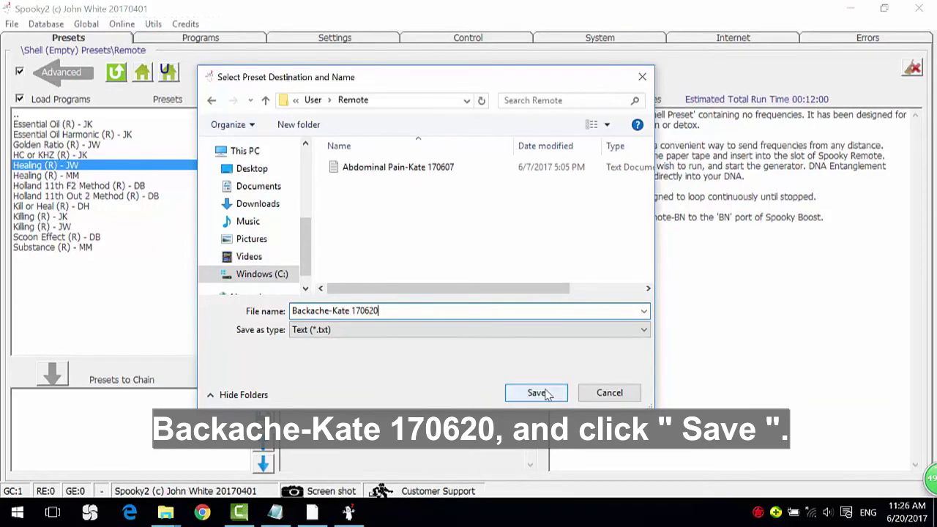
pyautogui.click(545, 394)
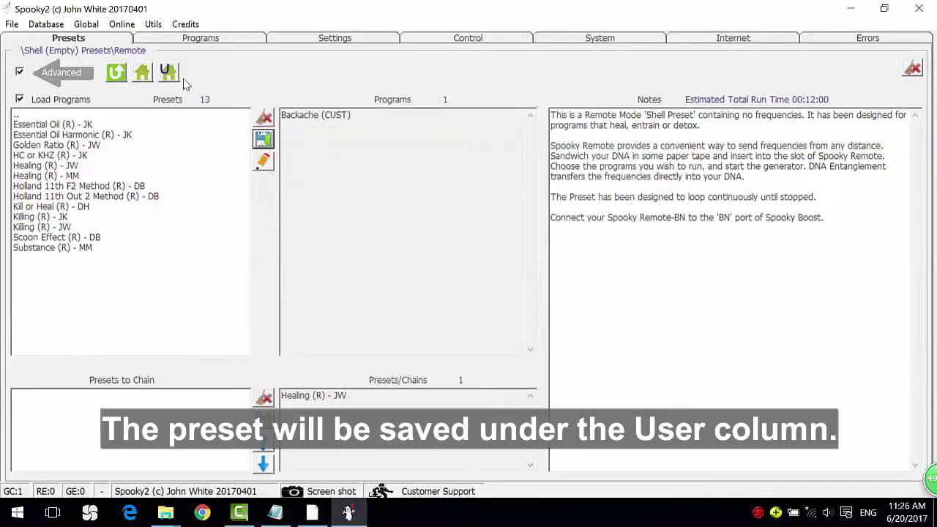
# - Load the saved Backache preset dated 170620 from the User\Remote presets
pyautogui.click(168, 72)
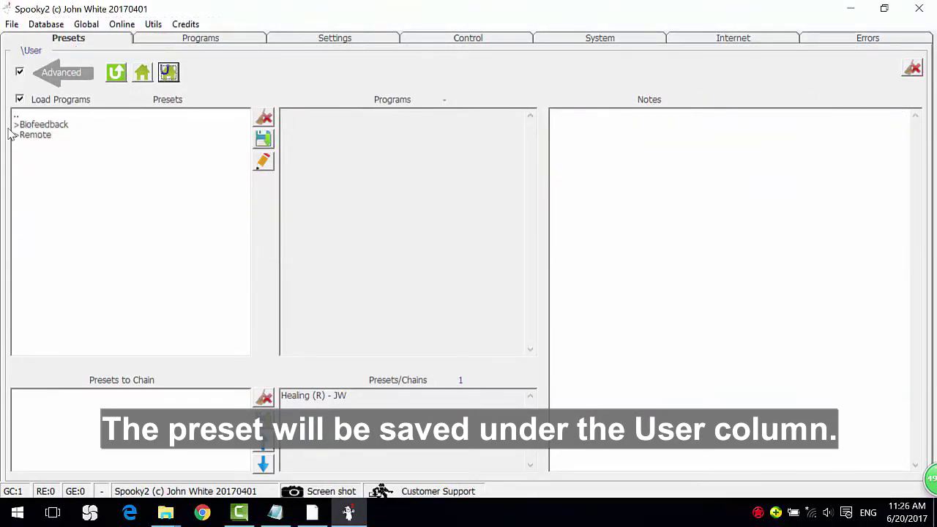
pyautogui.doubleClick(32, 139)
pyautogui.click(137, 139)
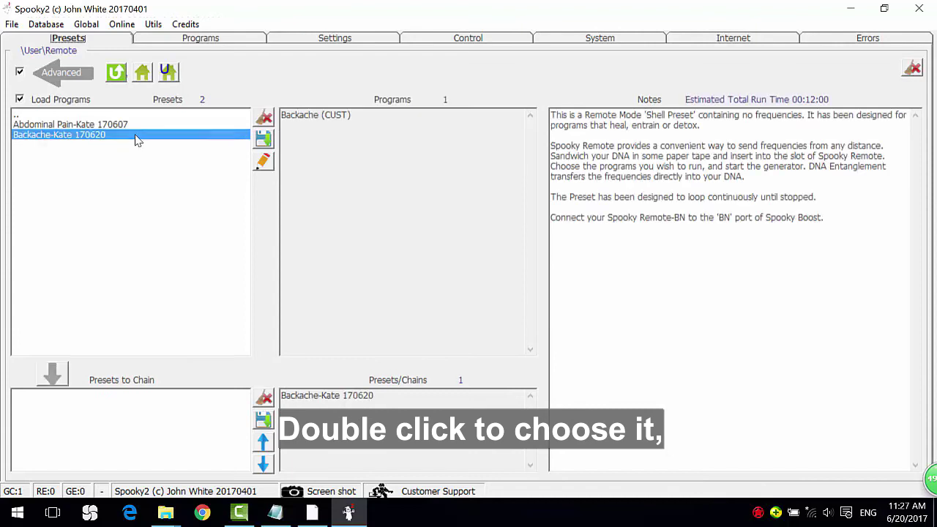
pyautogui.doubleClick(138, 139)
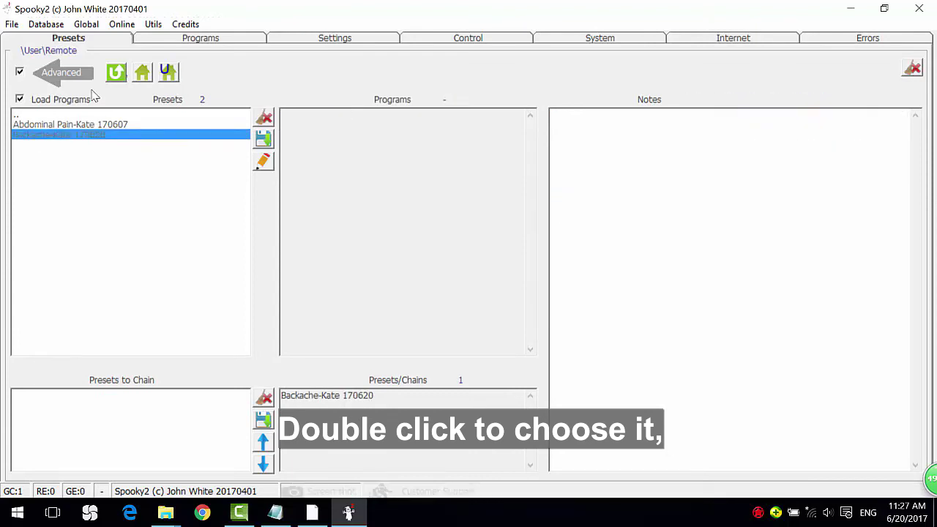
# - Allow generator overwrites and load the Backache preset into generator 3
pyautogui.click(410, 41)
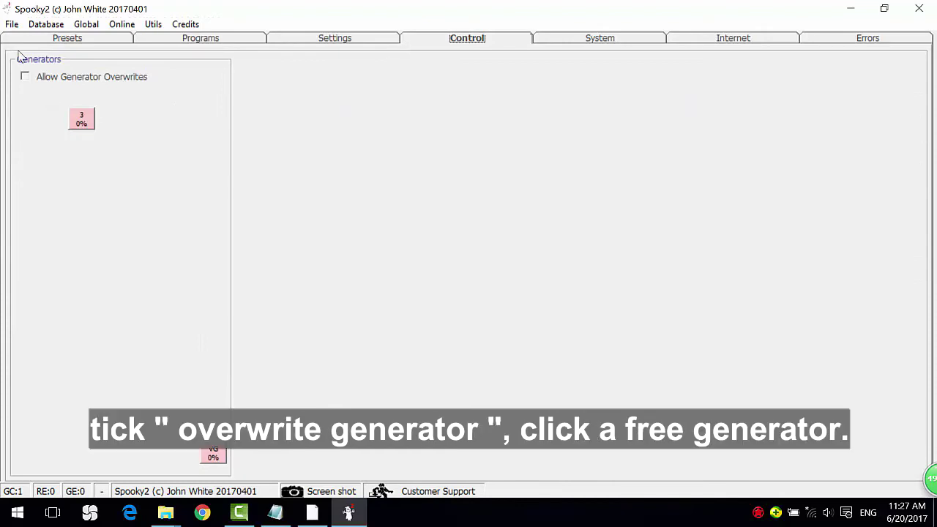
pyautogui.click(27, 76)
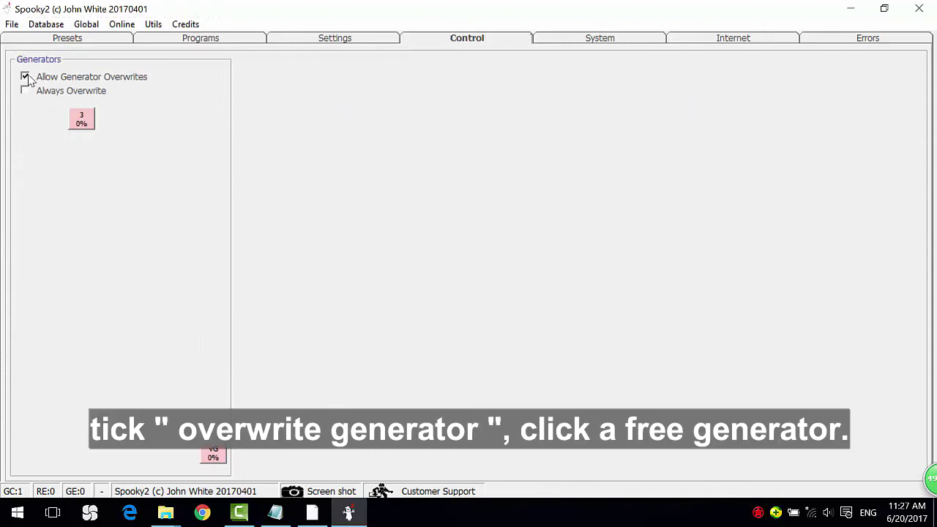
pyautogui.click(83, 119)
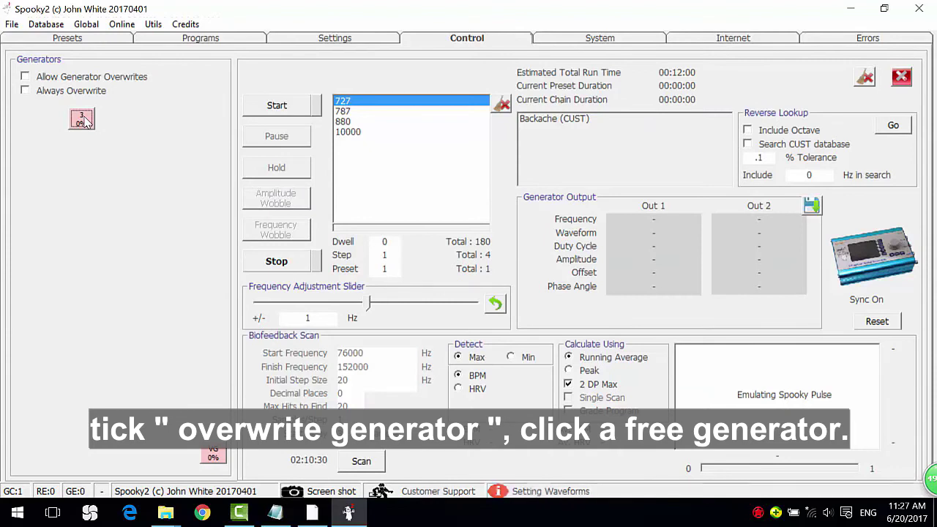
pyautogui.click(83, 119)
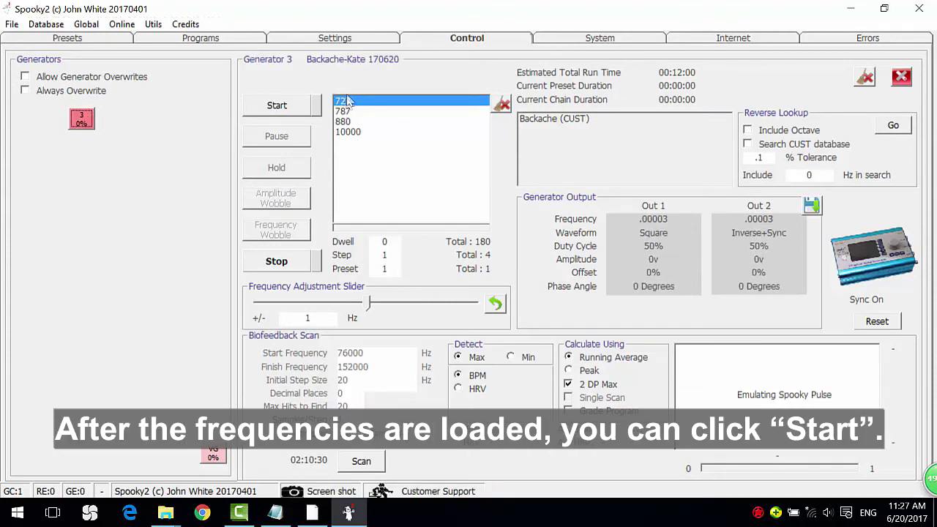
# - Run the Backache frequencies on generator 3, and stop the generator
pyautogui.click(277, 106)
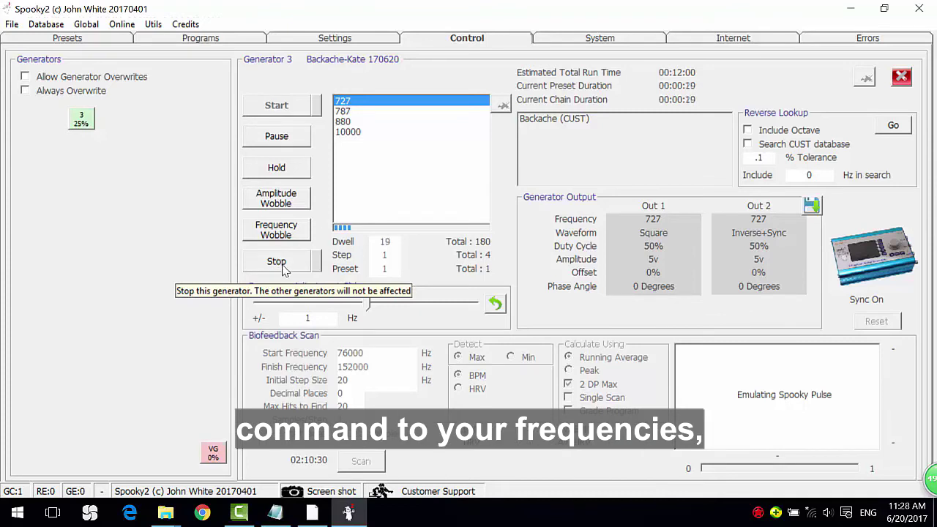
pyautogui.click(282, 265)
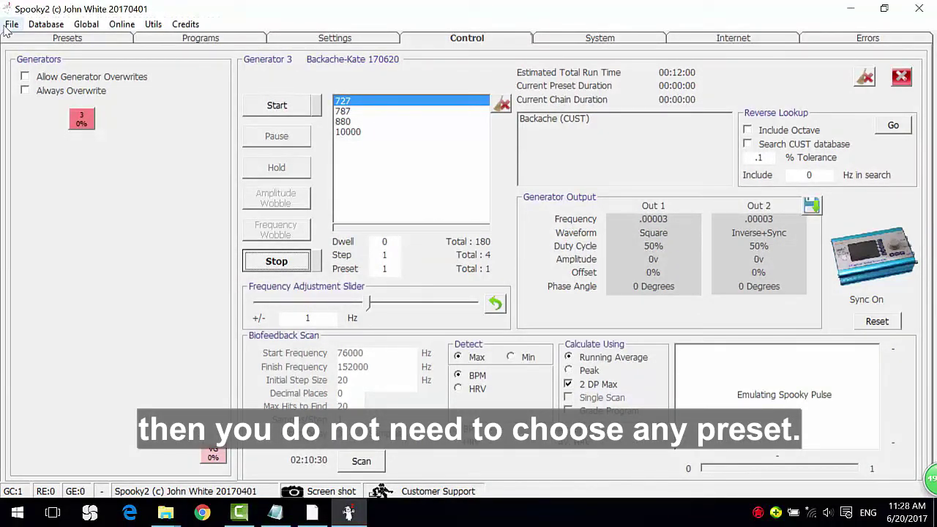
# - Create a new custom program and name it Test
pyautogui.click(12, 25)
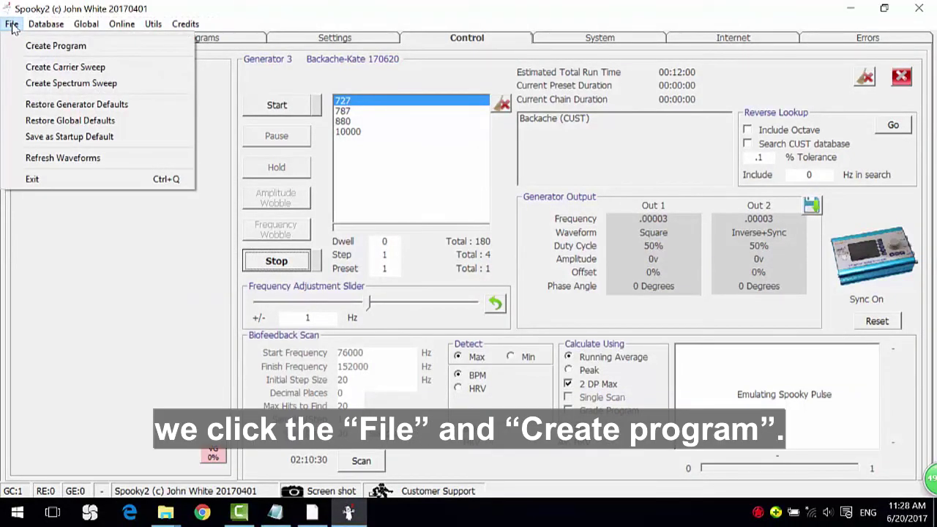
pyautogui.click(49, 47)
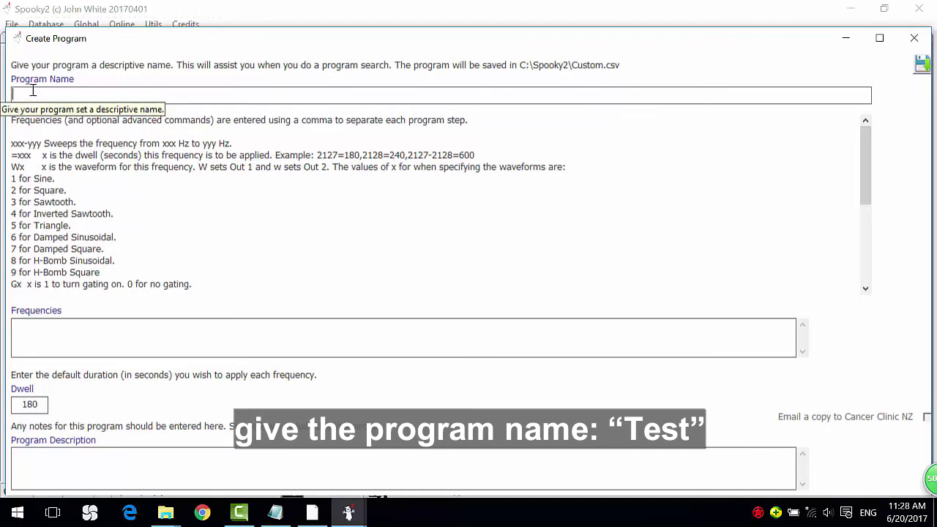
pyautogui.write('Ts')
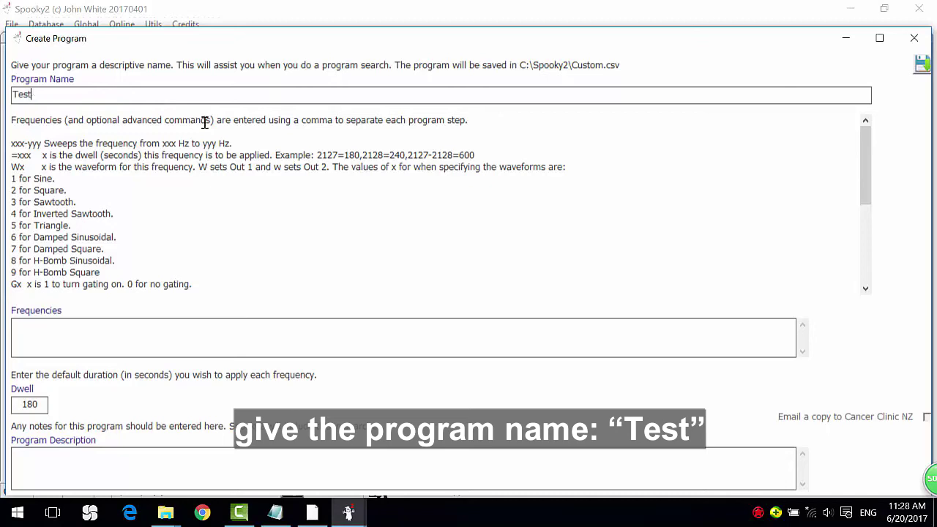
pyautogui.click(204, 174)
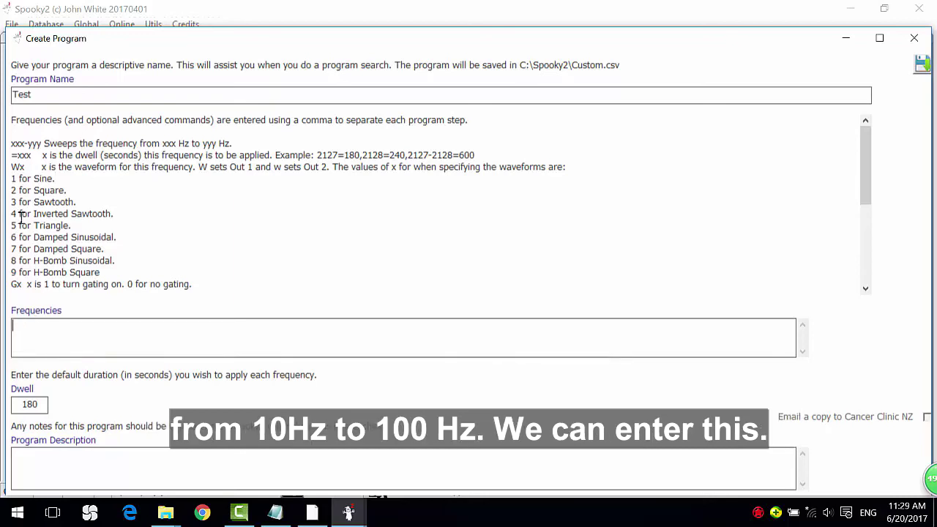
# - Enter the Test program's frequencies as 10-100=240 W2 A05,23,60 and save the program to the custom database
pyautogui.click(32, 326)
pyautogui.write('10-100')
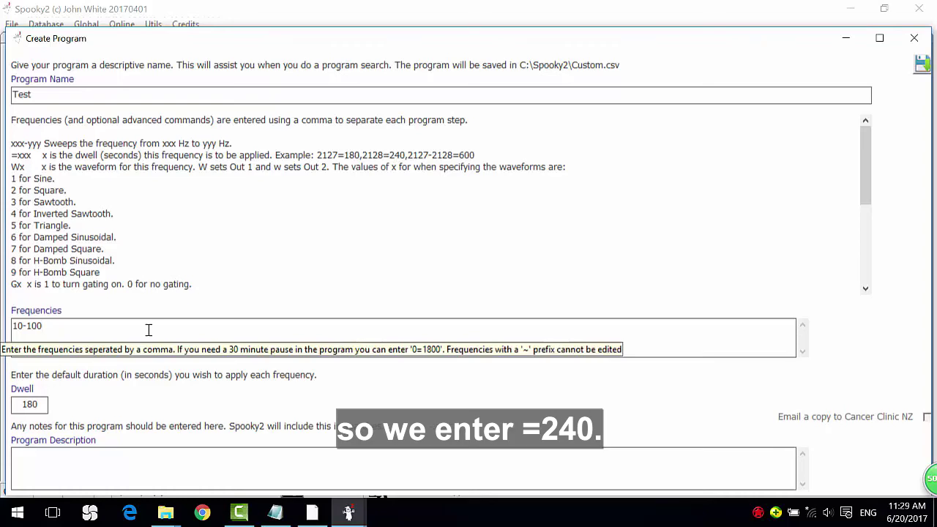
pyautogui.write('=240 W2')
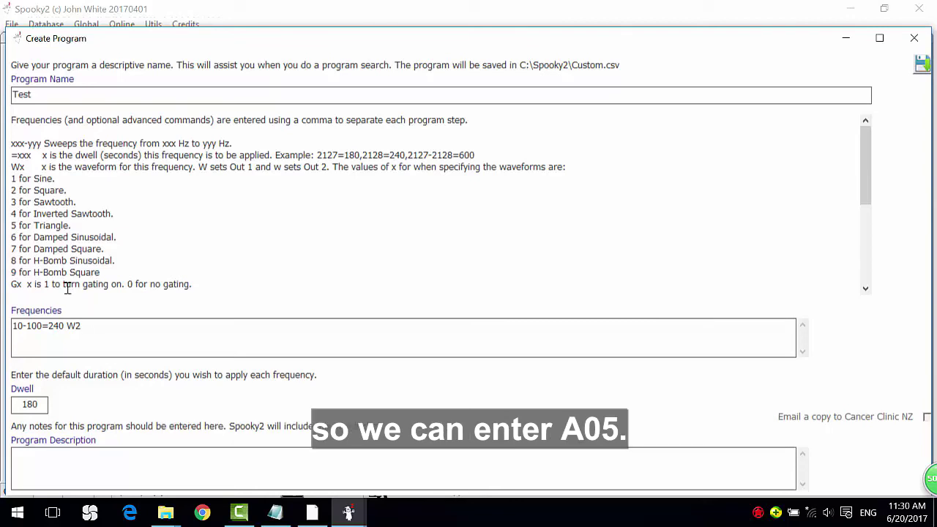
pyautogui.write('A05,23,60')
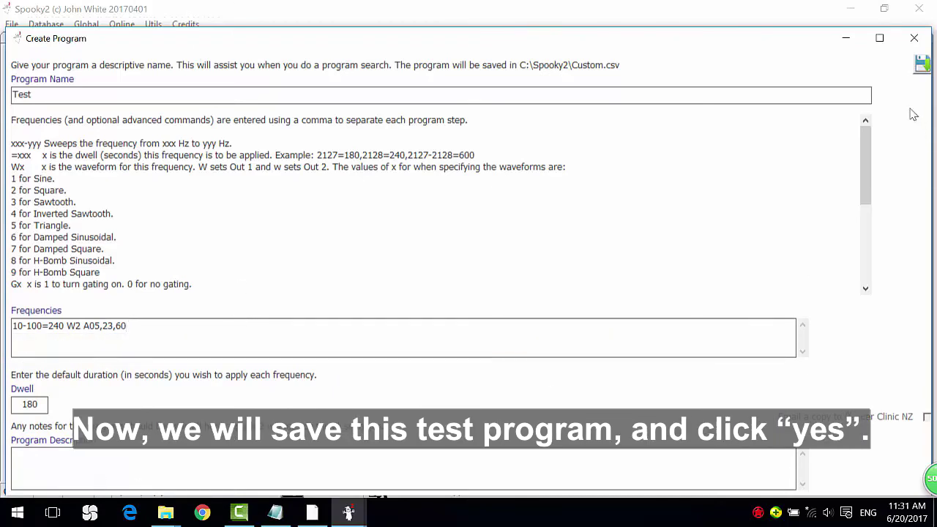
pyautogui.click(921, 65)
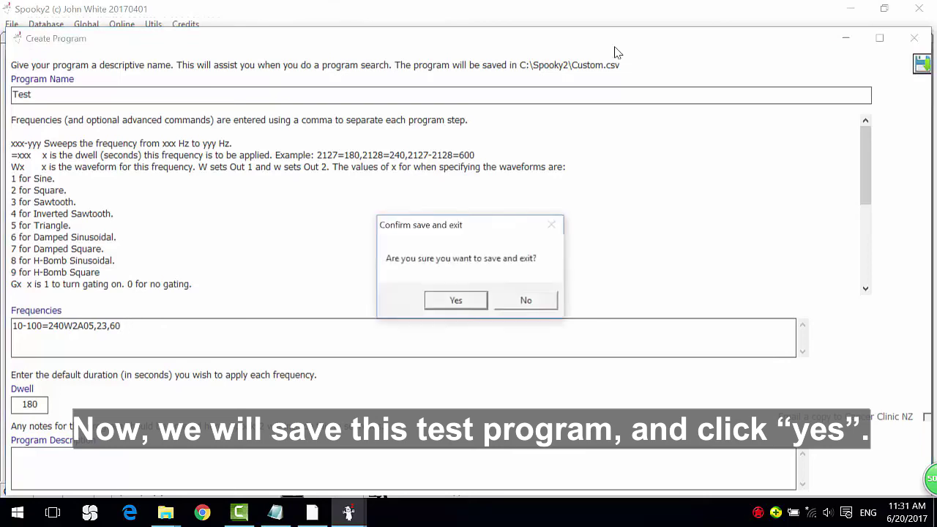
pyautogui.click(448, 303)
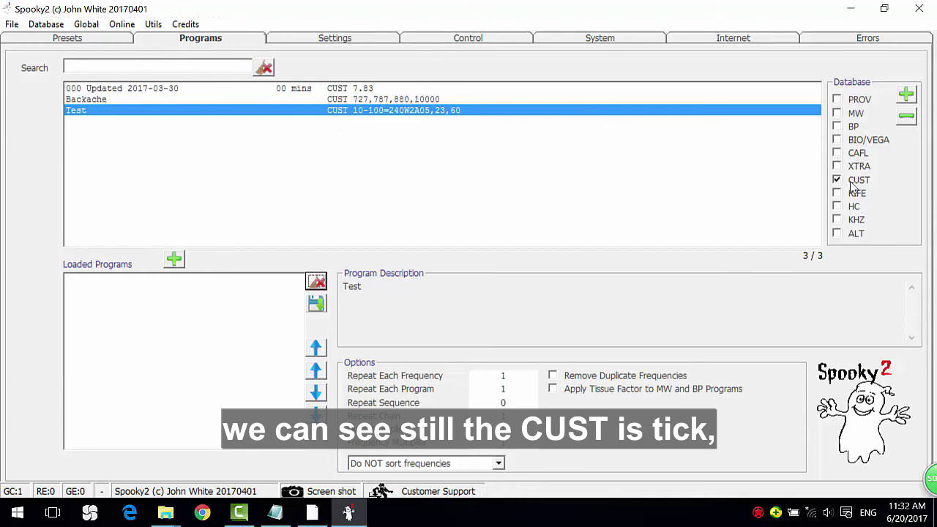
# - Load the Test program from the CUST database into generator 3 with overwrites allowed, and start the generator
pyautogui.doubleClick(254, 111)
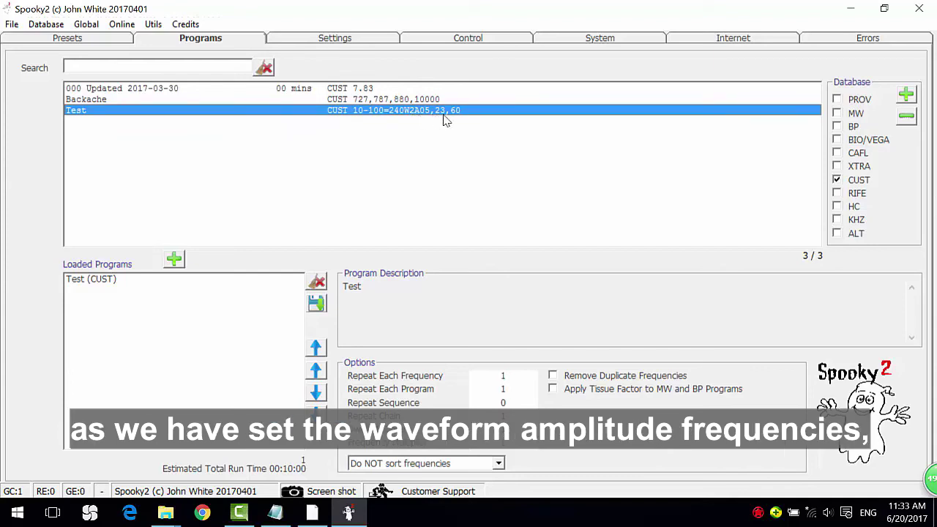
pyautogui.click(474, 42)
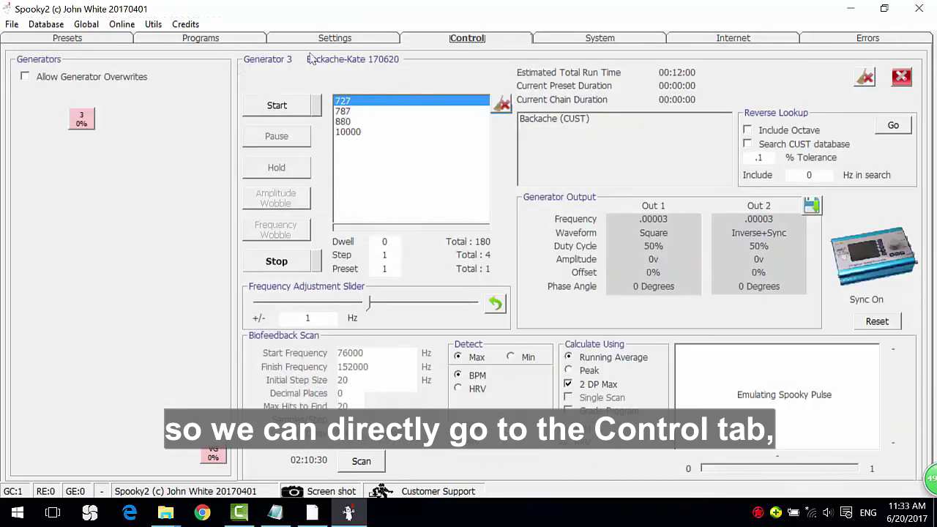
pyautogui.click(33, 79)
pyautogui.click(82, 119)
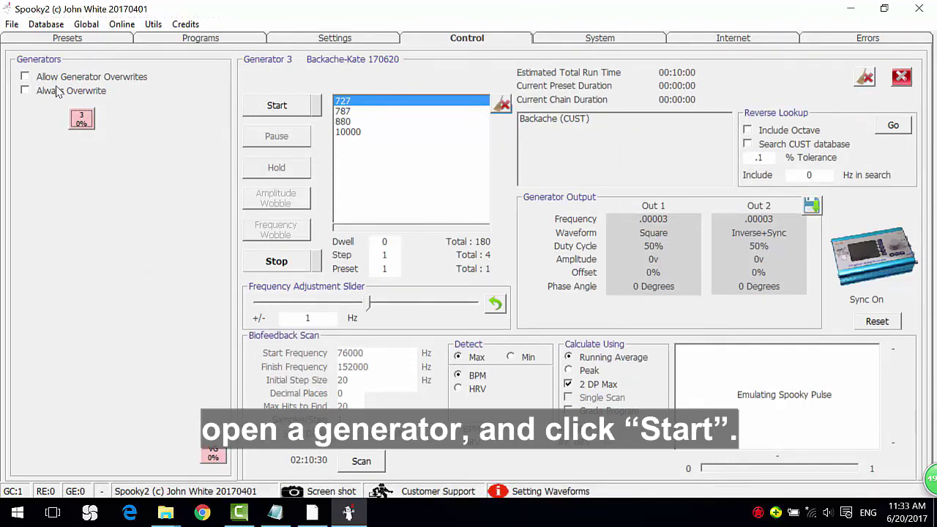
pyautogui.click(266, 115)
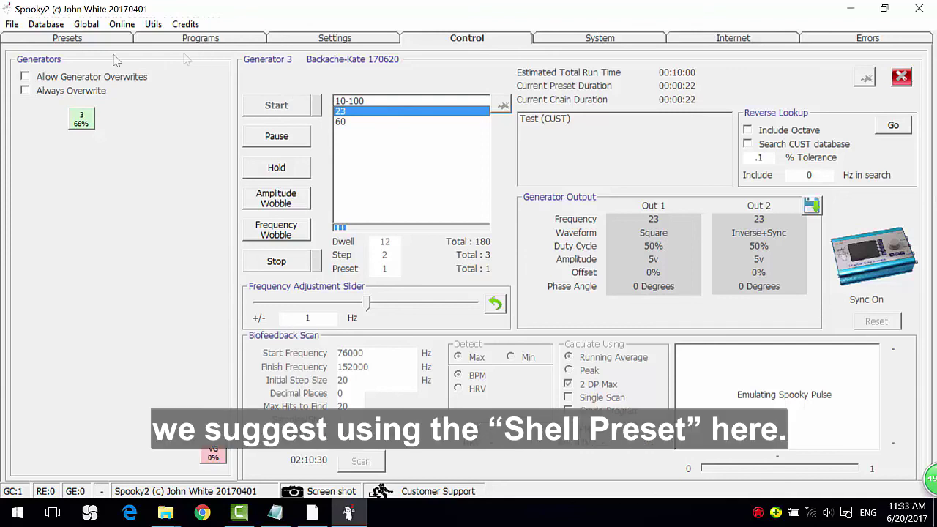
# - Open the Shell presets in the presets list
pyautogui.click(73, 40)
pyautogui.click(53, 216)
pyautogui.doubleClick(53, 217)
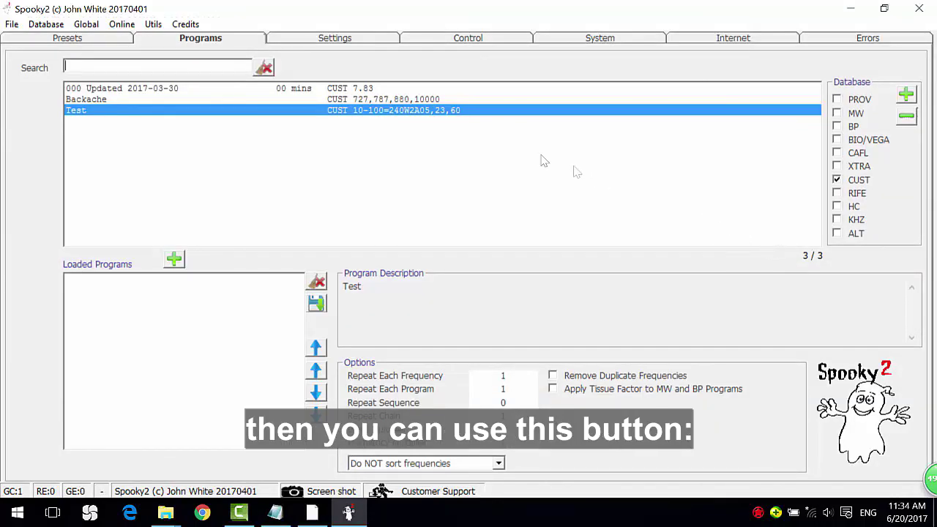
# - Select all available databases for the program list
pyautogui.click(907, 95)
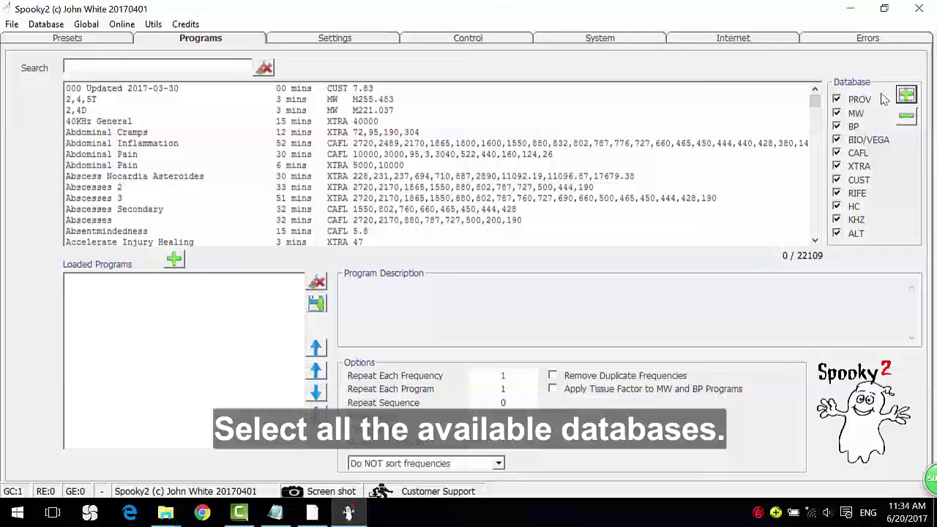